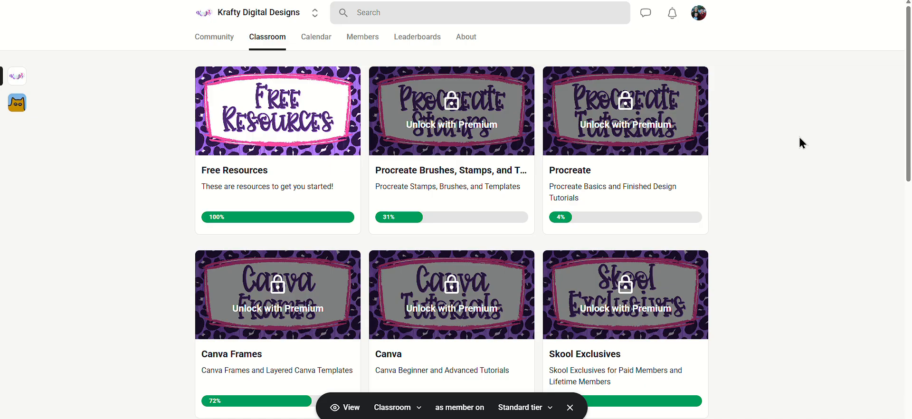
Look through the classroom's courses as a Standard tier member and switch the member preview to the Premium tier
scroll(802, 143, "down", 9)
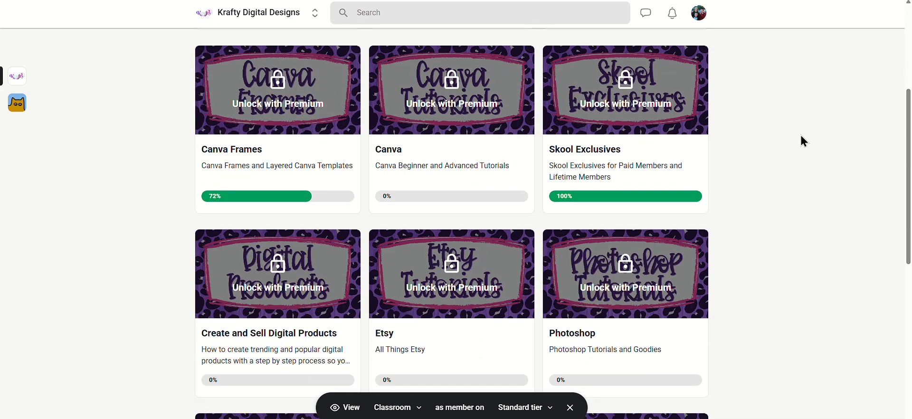
scroll(801, 141, "down", 4)
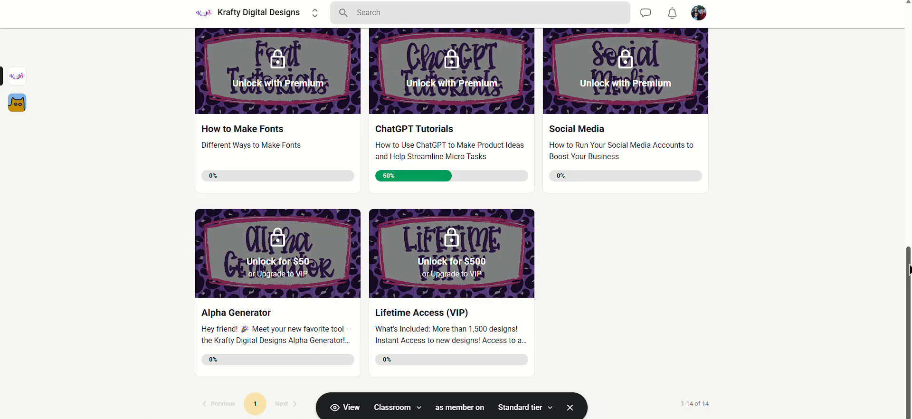
left_click(541, 407)
left_click(530, 357)
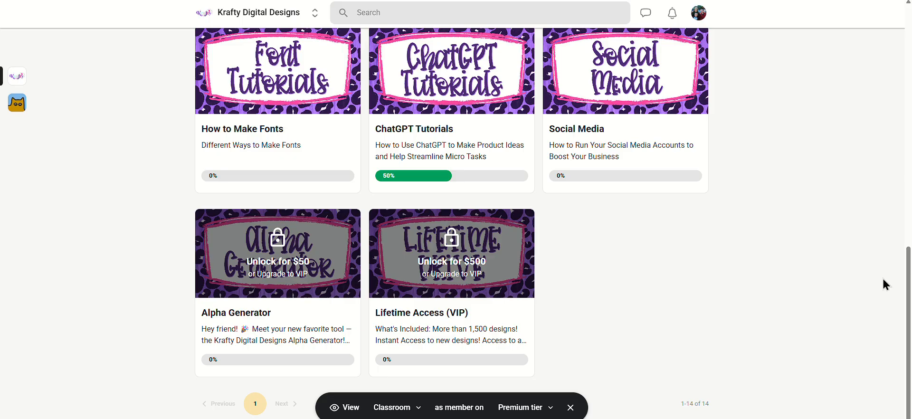
mouse_move(907, 251)
left_mouse_down()
mouse_move(909, 17)
mouse_move(908, 261)
left_mouse_up()
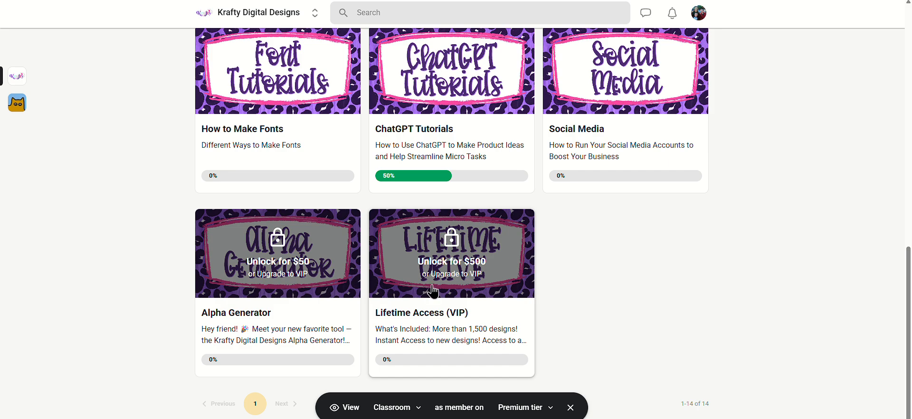
Switch the classroom preview to the VIP tier and review the course list back to its beginning
left_click(549, 407)
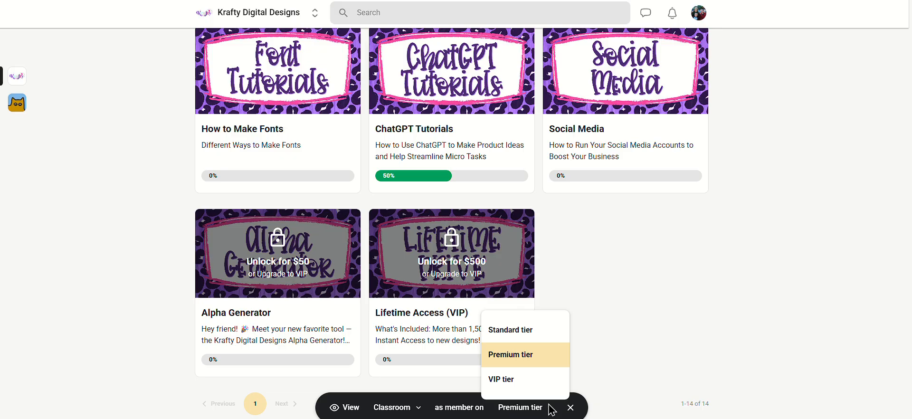
left_click(512, 380)
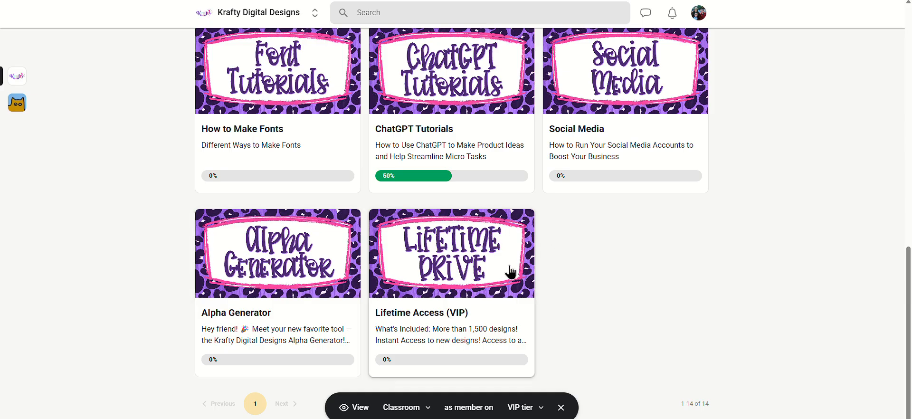
left_click_drag(908, 281, 850, 57)
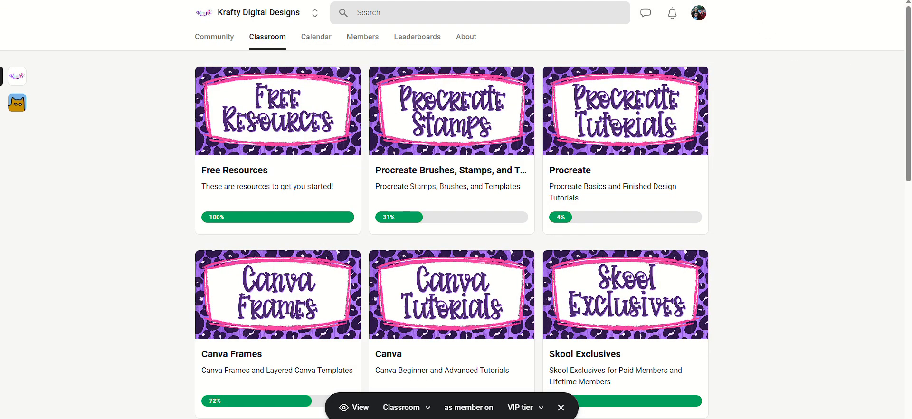
Switch to the alpha generator page and load all "fill" PNGs from the PLAY BALL folder as the Base layer
key("ctrl+Tab")
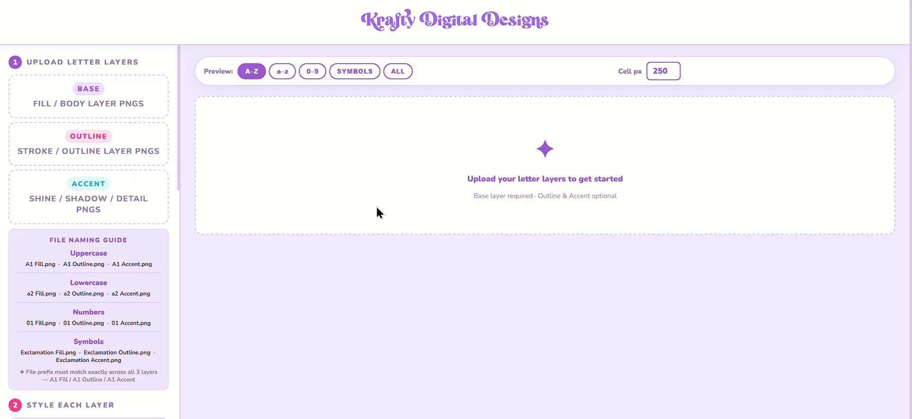
left_click(115, 101)
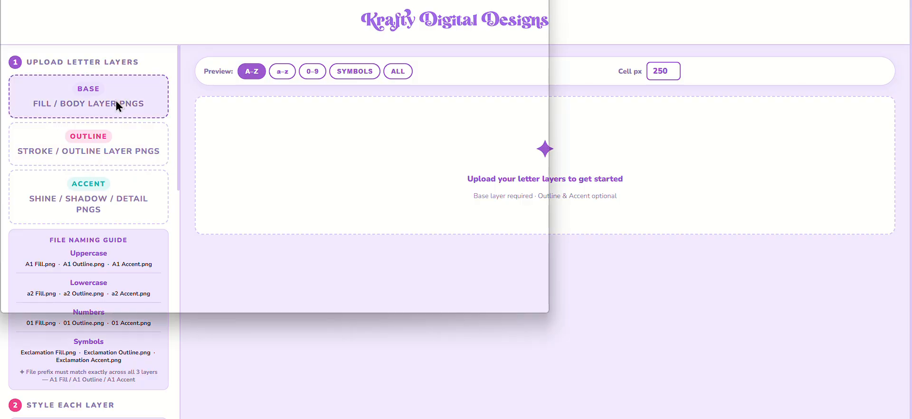
scroll(244, 106, "down", 6)
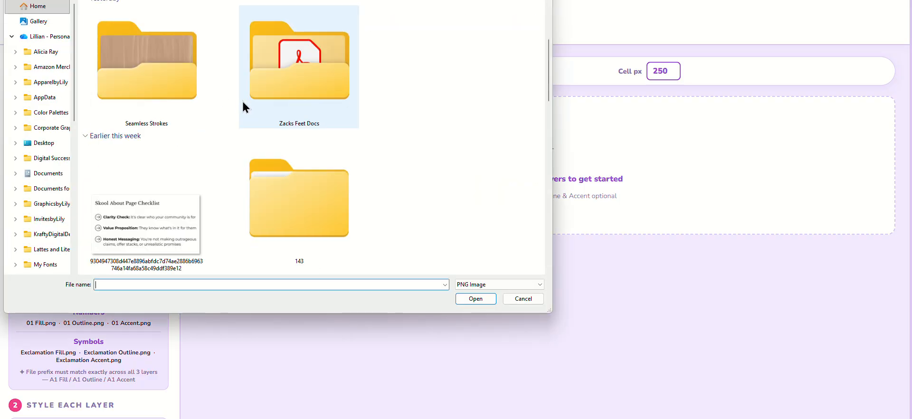
scroll(305, 106, "down", 8)
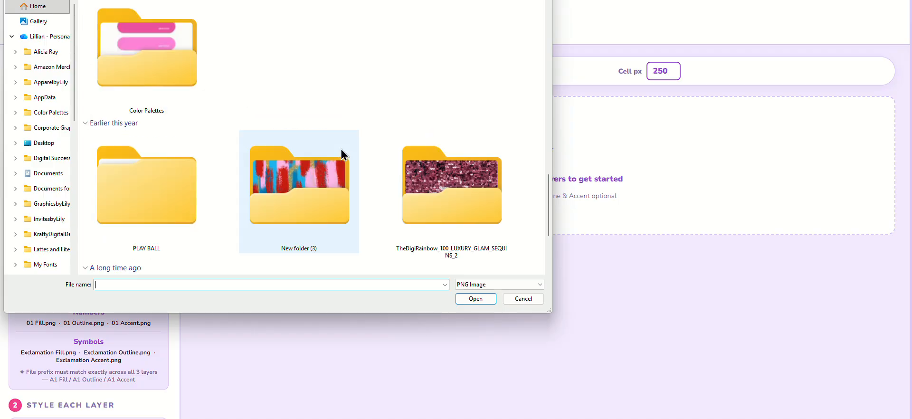
double_click(160, 198)
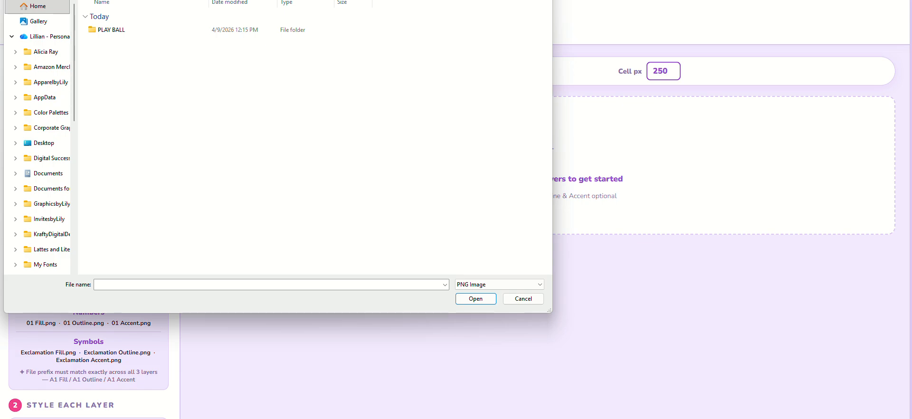
type("fill")
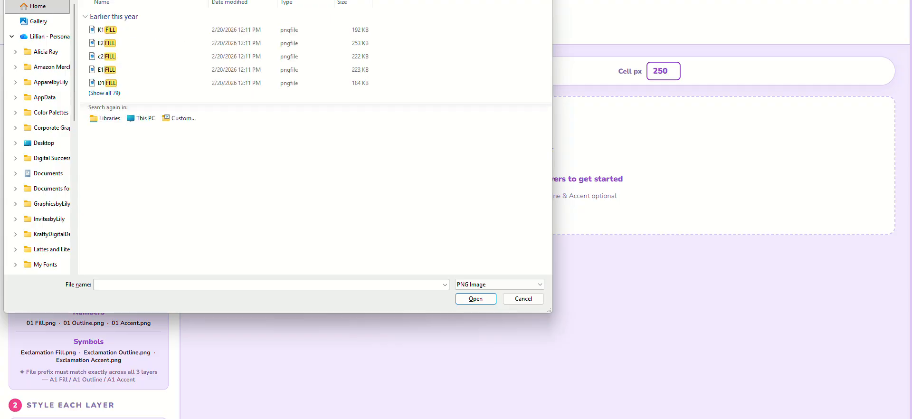
left_click(104, 93)
key("ctrl+a")
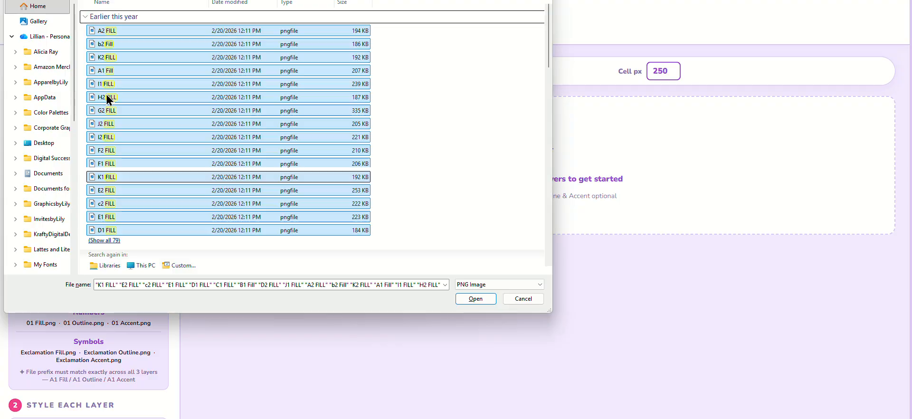
left_click(470, 299)
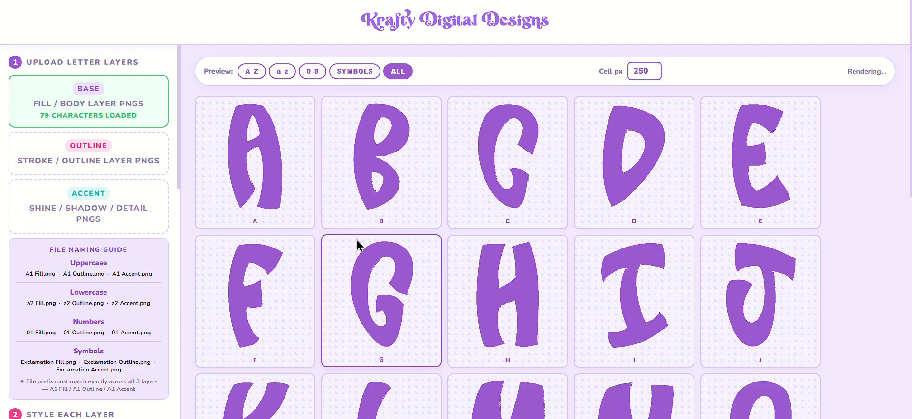
Load all the "outline" PNGs of the letter set as the Outline layer
left_click(109, 150)
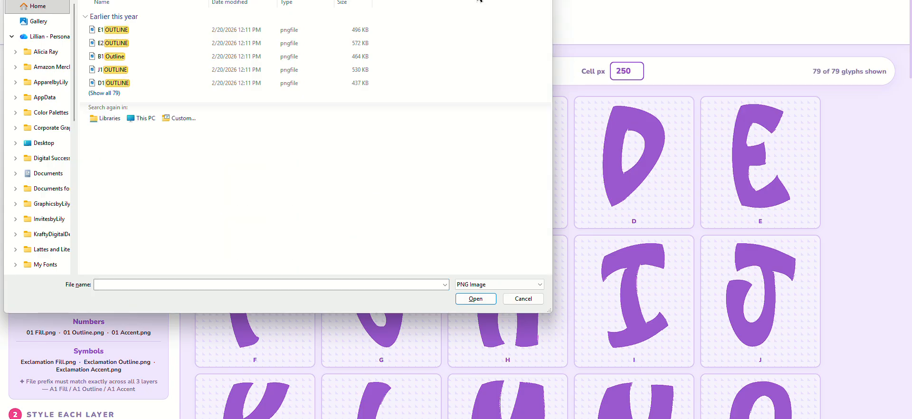
key("ctrl+a")
left_click(104, 93)
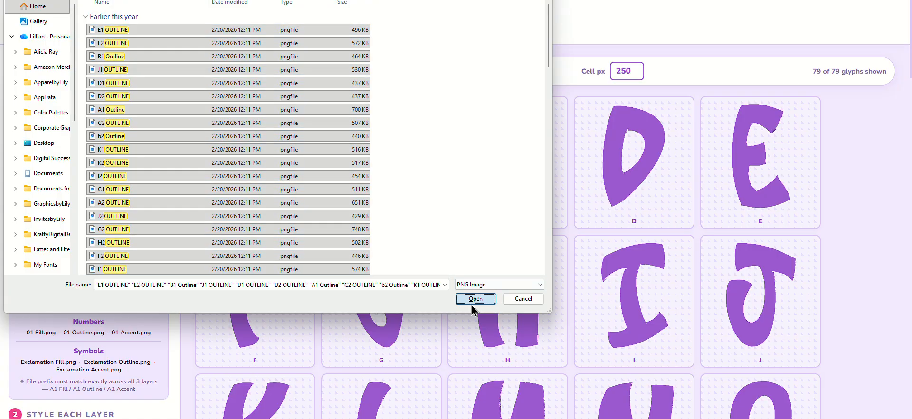
left_click(473, 302)
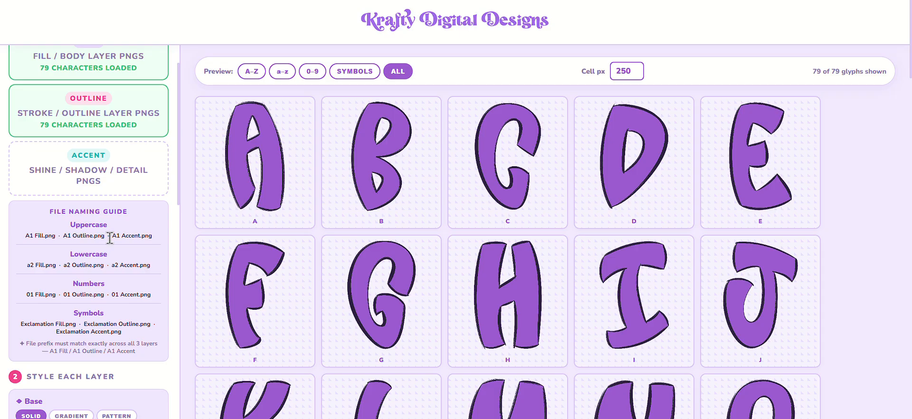
Try the Gradient fill and the Horizontal Stripes pattern fill on the Base layer
scroll(127, 276, "down", 4)
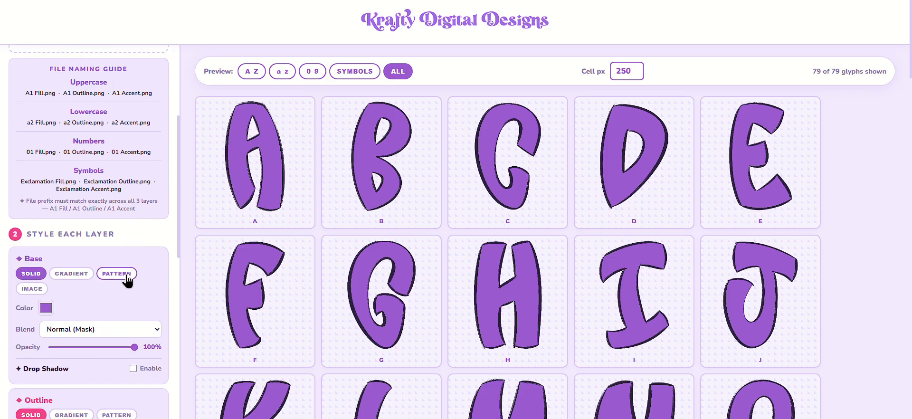
scroll(121, 281, "down", 1)
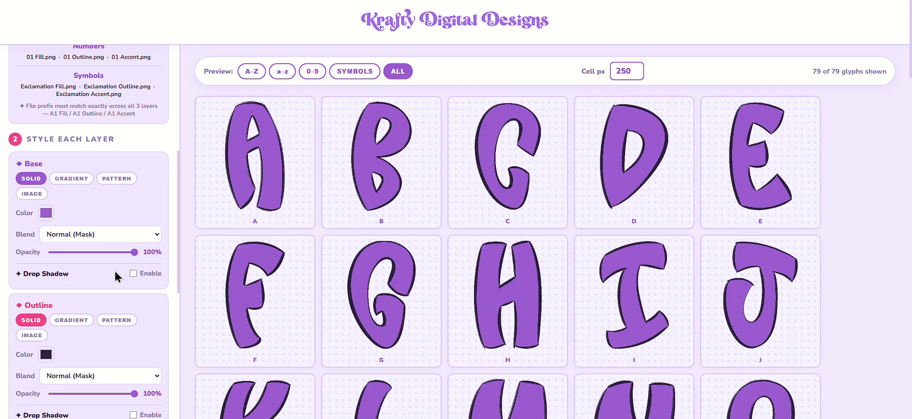
left_click(71, 179)
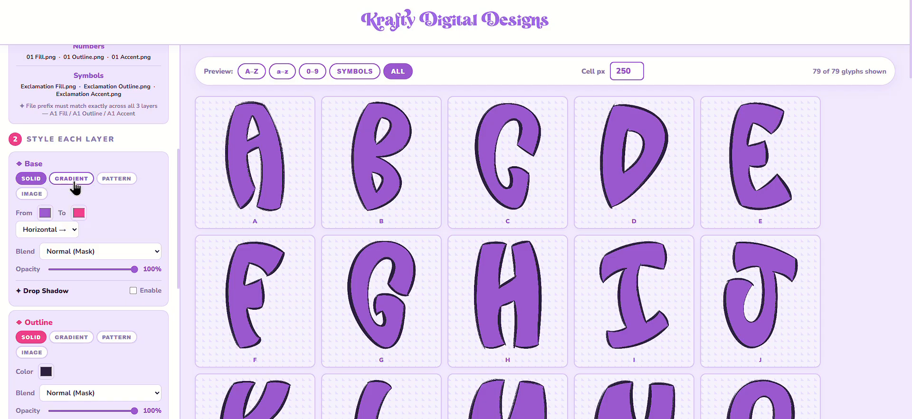
left_click(119, 179)
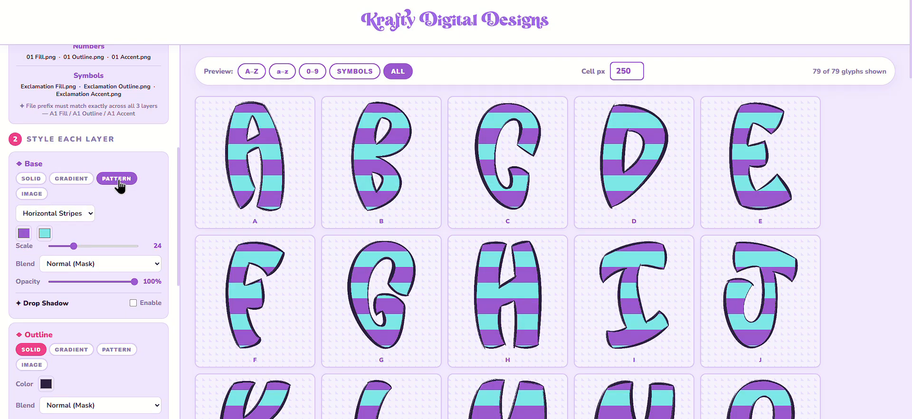
Switch the Base layer to an image fill and load 13.png as its texture
left_click(31, 193)
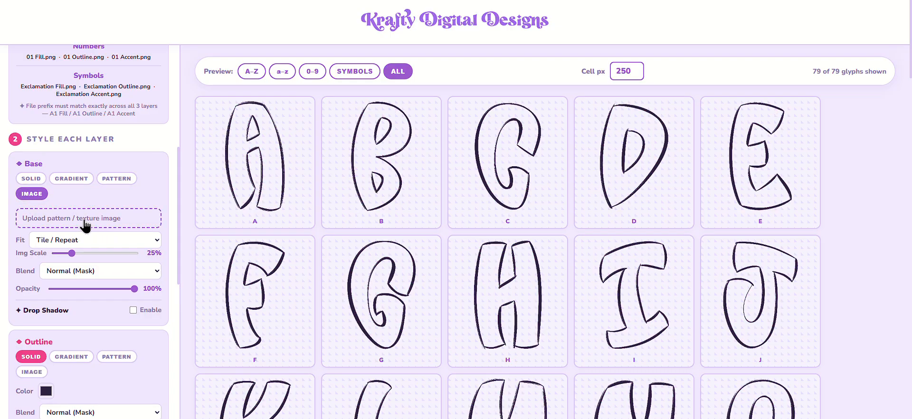
left_click(85, 224)
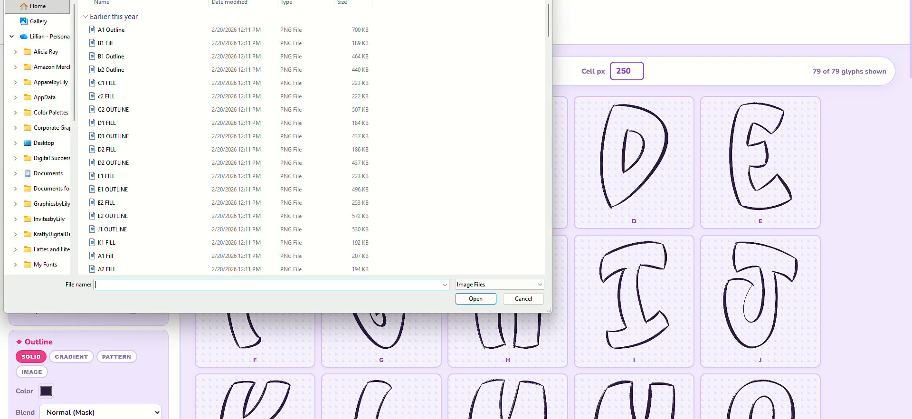
key("alt+Up")
double_click(285, 193)
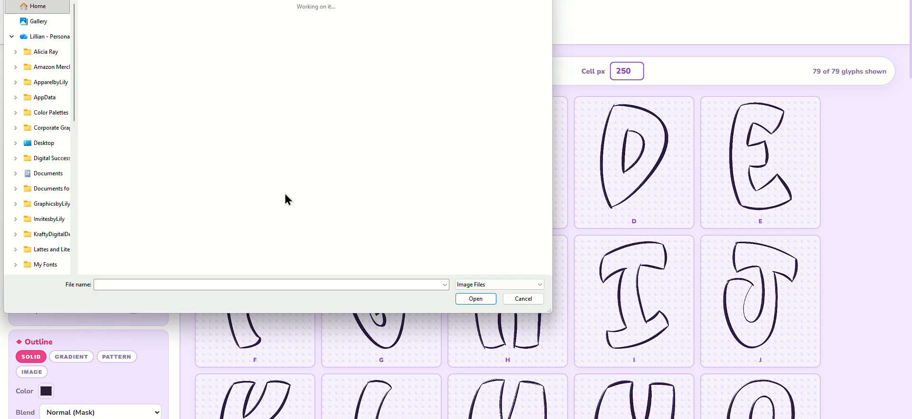
double_click(147, 185)
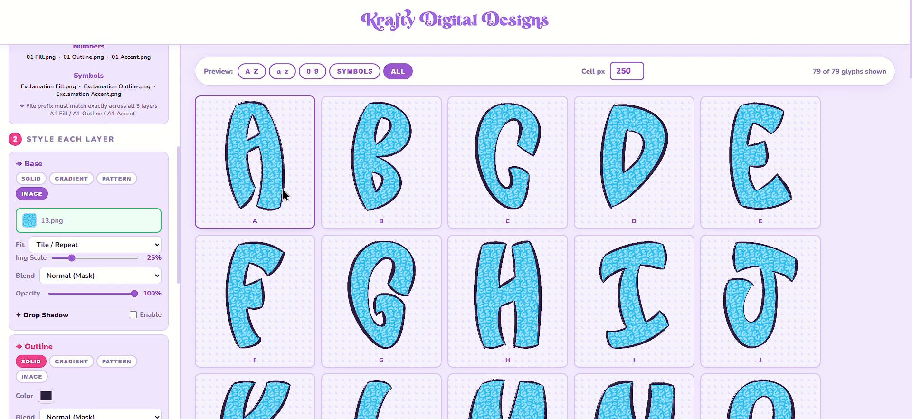
Try the Stretch to fill fit on the Base texture and return it to Tile / Repeat
scroll(284, 198, "down", 2)
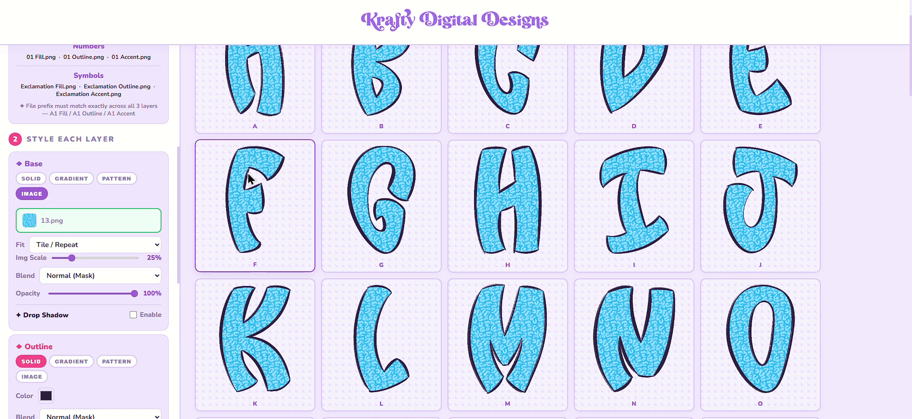
left_click(112, 245)
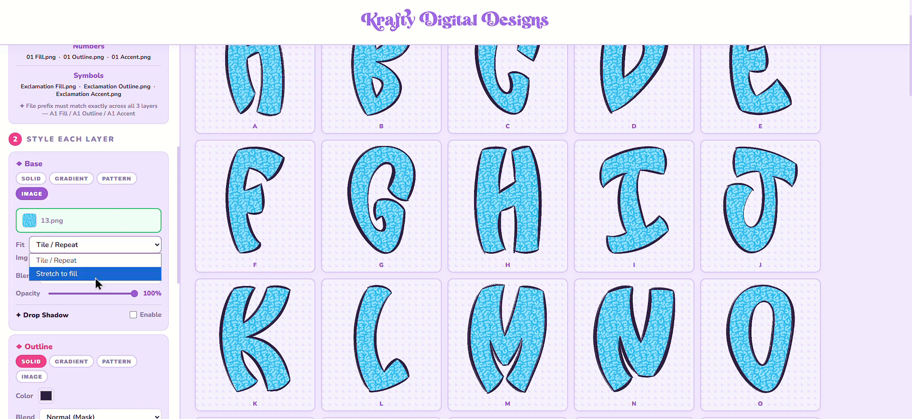
left_click(95, 274)
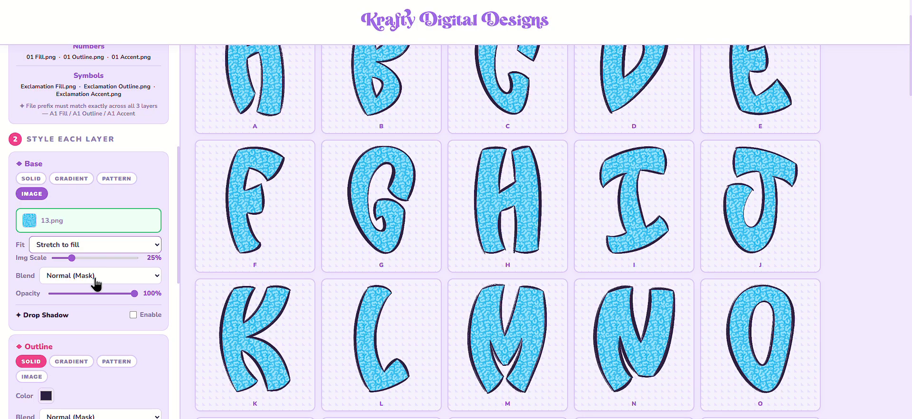
left_click(111, 243)
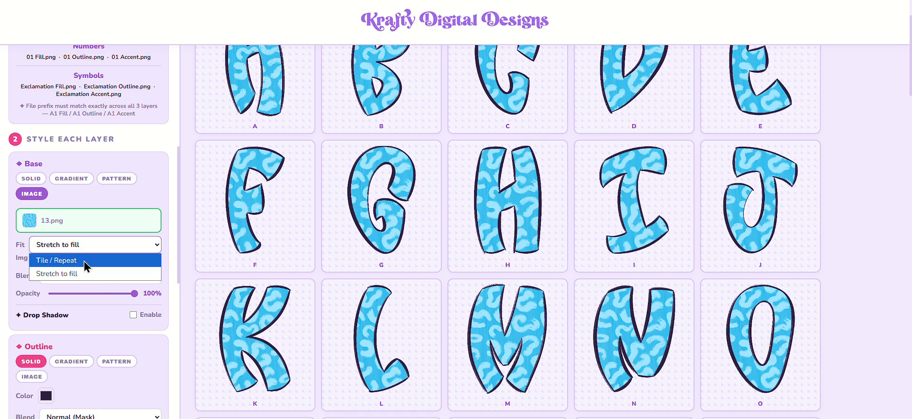
left_click(86, 261)
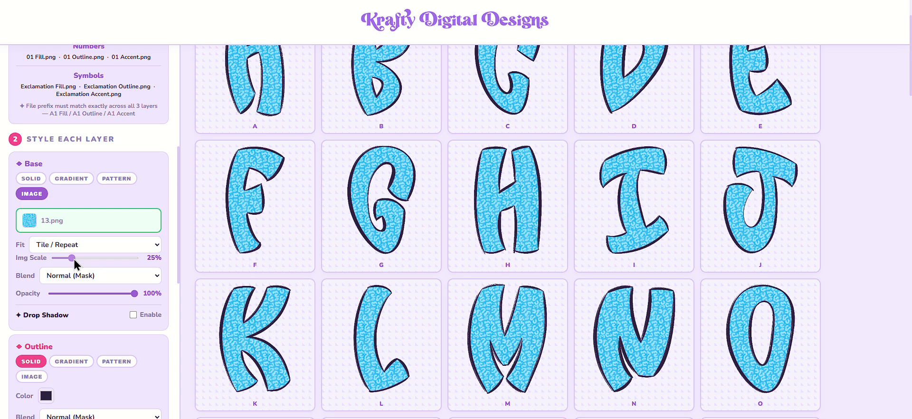
Set the Base texture's image scale to 20% and its fit to Stretch to fill
left_click_drag(74, 260, 68, 260)
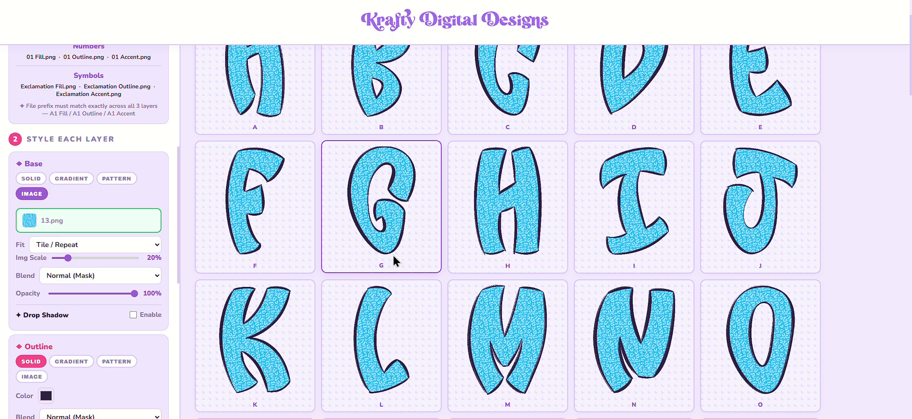
scroll(393, 260, "up", 2)
left_click(122, 245)
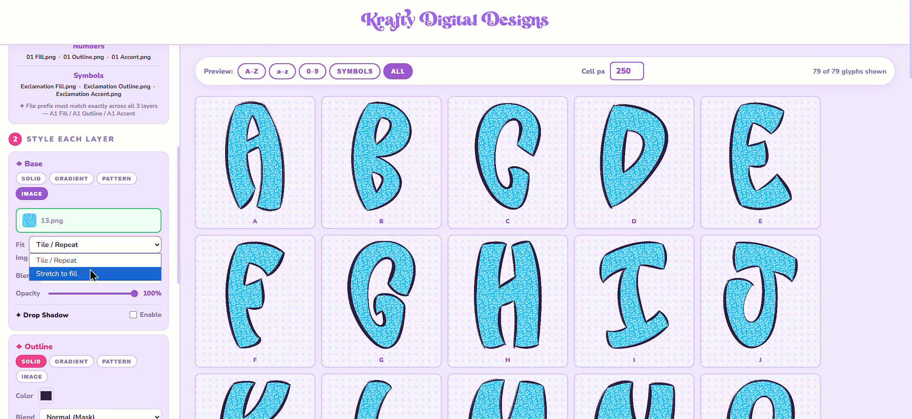
left_click(92, 274)
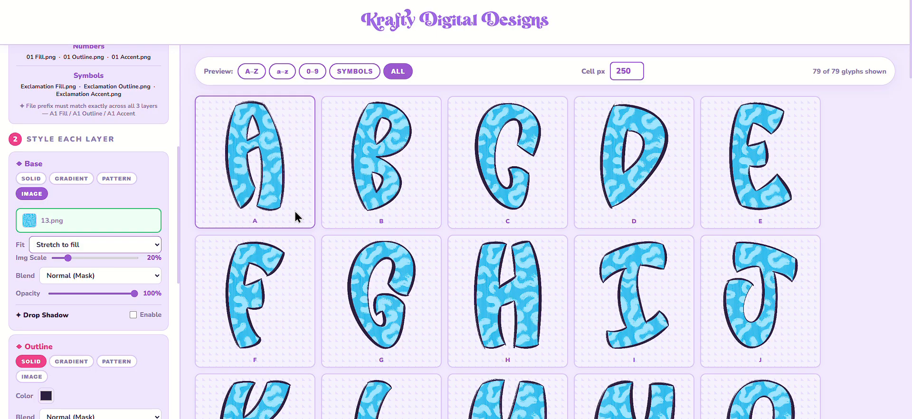
scroll(158, 186, "down", 2)
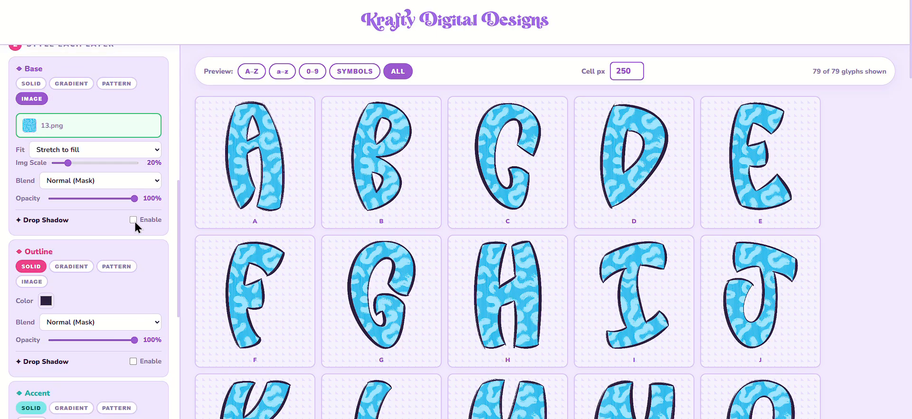
Enable the Base layer's drop shadow with 100% opacity, 0px blur and an 18px X offset
left_click(133, 219)
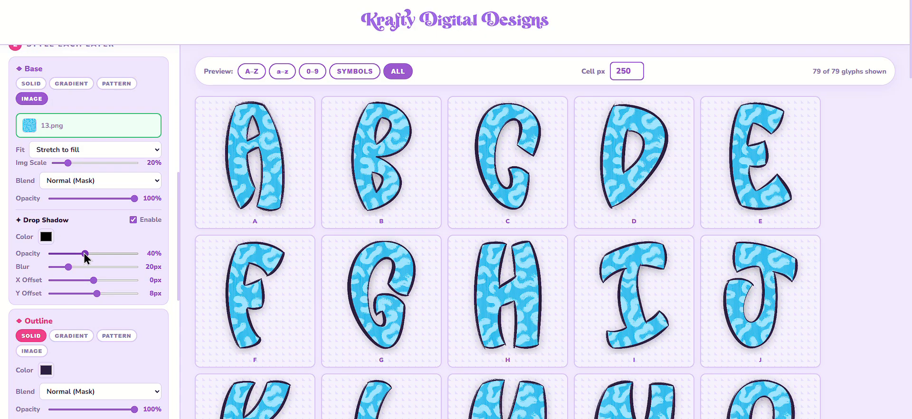
left_click_drag(85, 256, 189, 248)
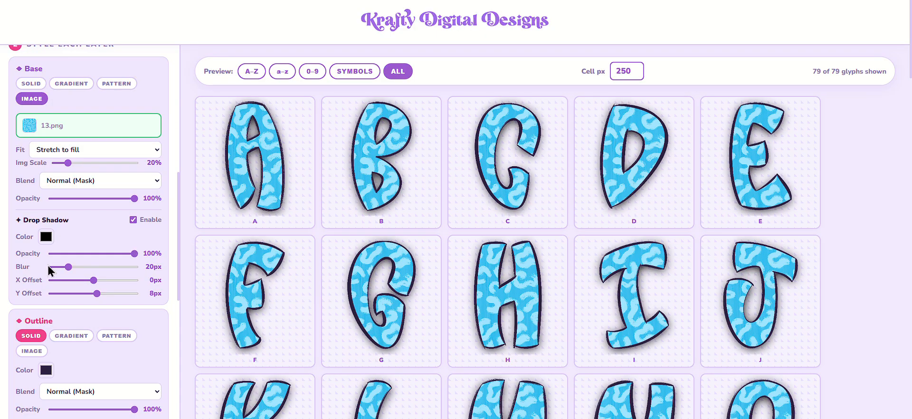
left_click_drag(68, 267, 19, 277)
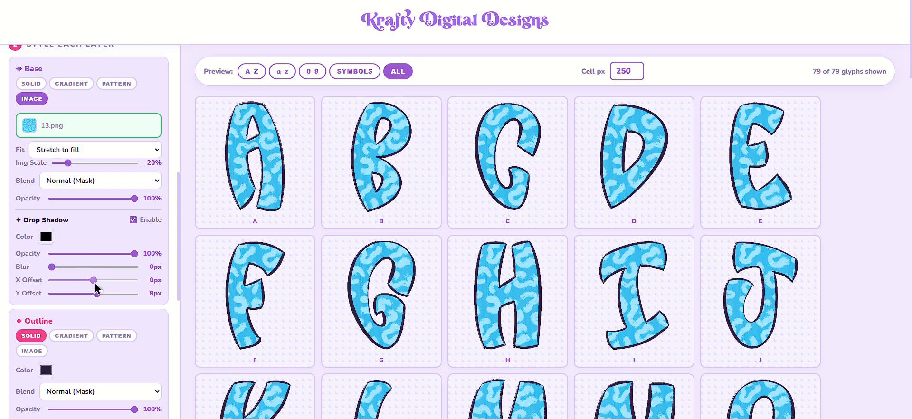
left_click_drag(94, 280, 101, 281)
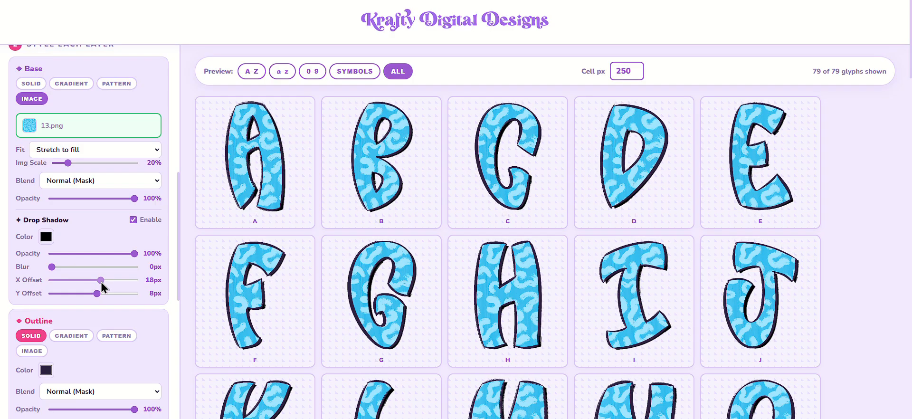
Switch the Outline layer to an image fill and load Gold.jpg from the Glitter folder in Patterns as its texture
scroll(62, 209, "down", 2)
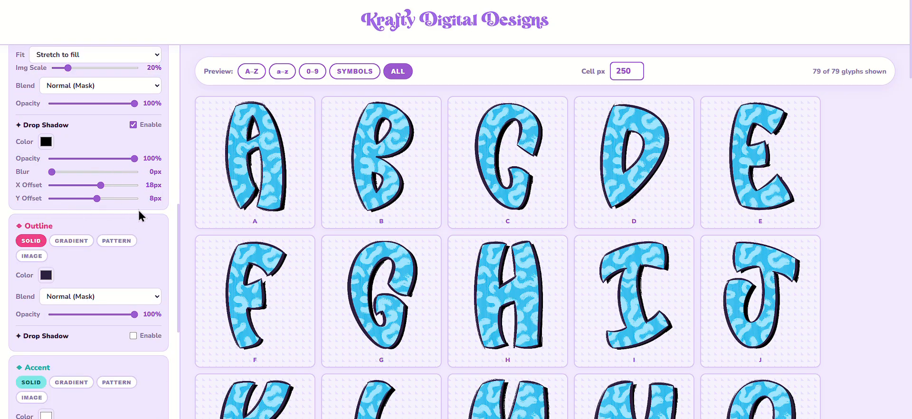
scroll(155, 232, "down", 1)
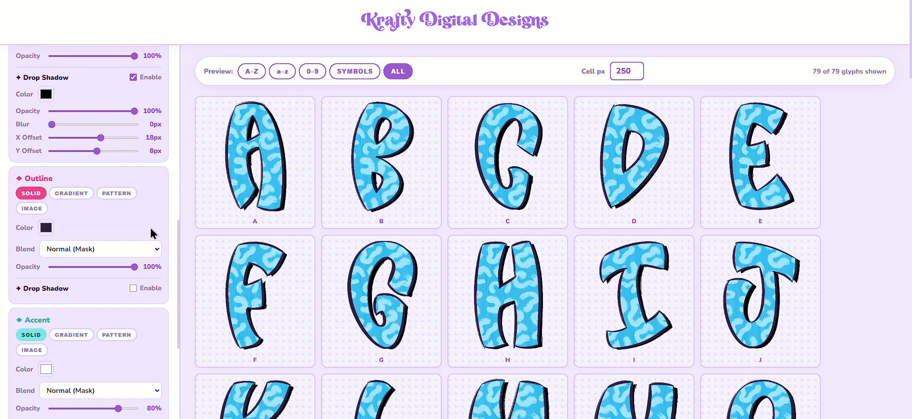
left_click(31, 208)
left_click(97, 234)
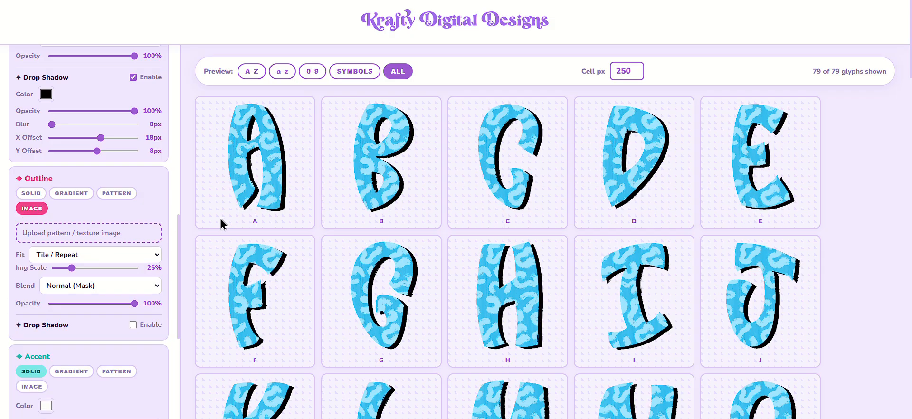
scroll(50, 161, "down", 3)
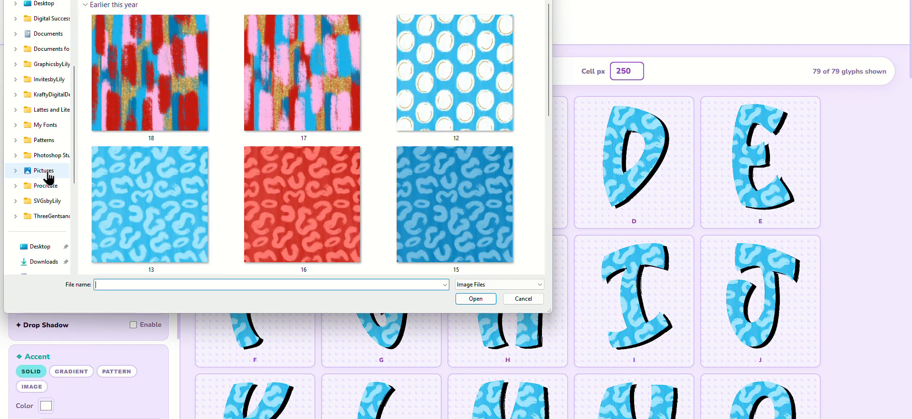
left_click(45, 140)
double_click(145, 18)
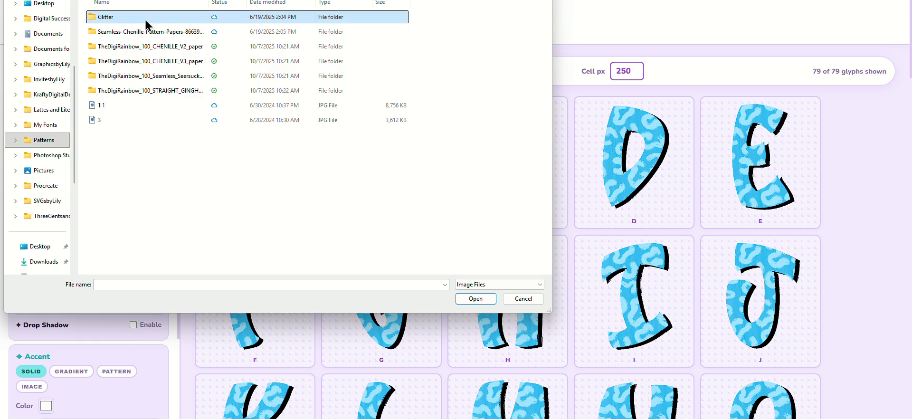
double_click(470, 21)
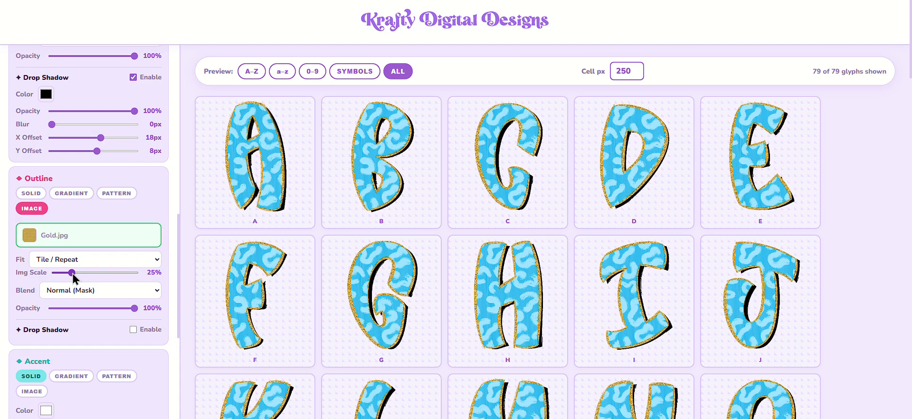
Set the Outline texture's image scale to 53%
left_click_drag(73, 274, 88, 275)
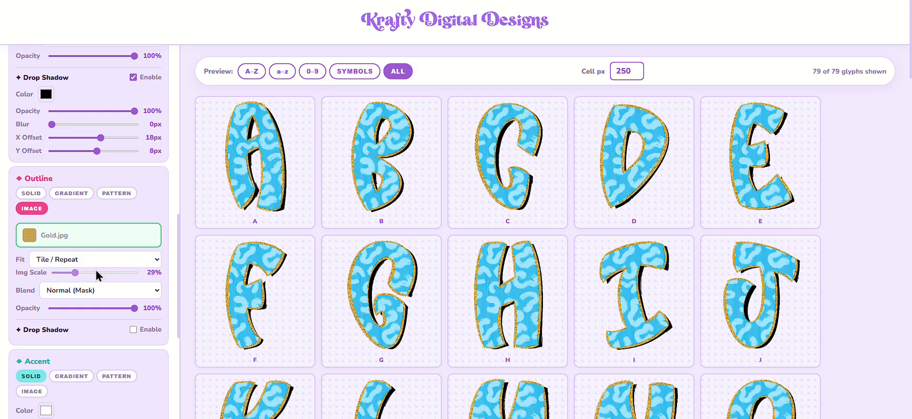
left_click(104, 271)
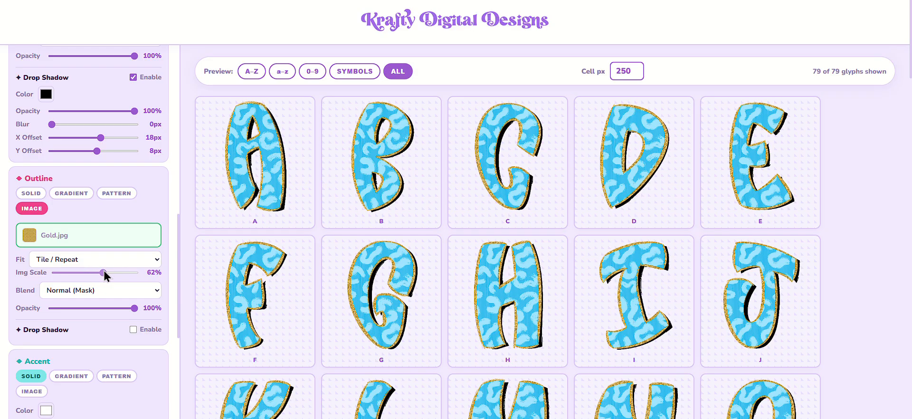
left_click_drag(102, 271, 96, 271)
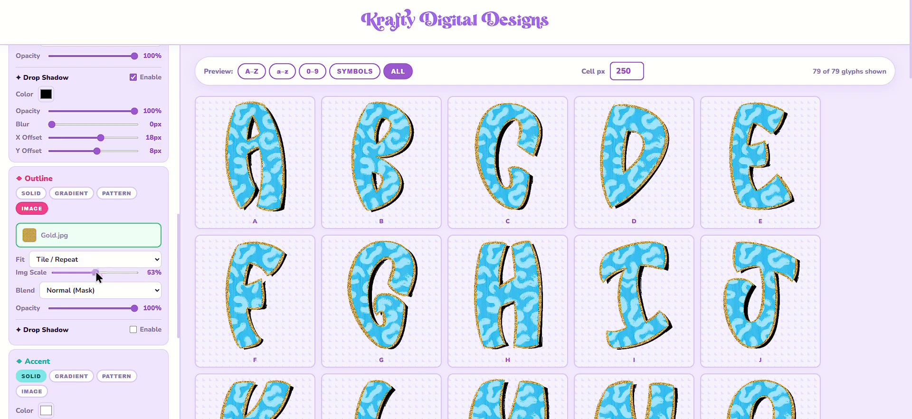
Render all letters with the transparent PNG background, leaving the Accent layer unstyled
scroll(143, 287, "down", 1)
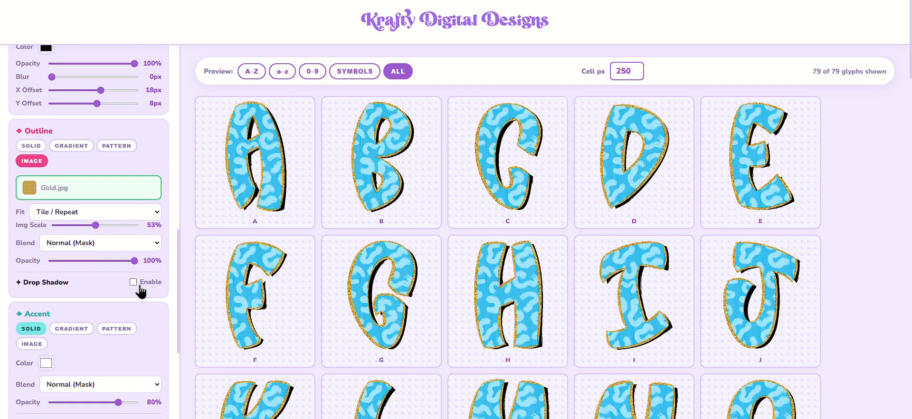
scroll(165, 243, "down", 5)
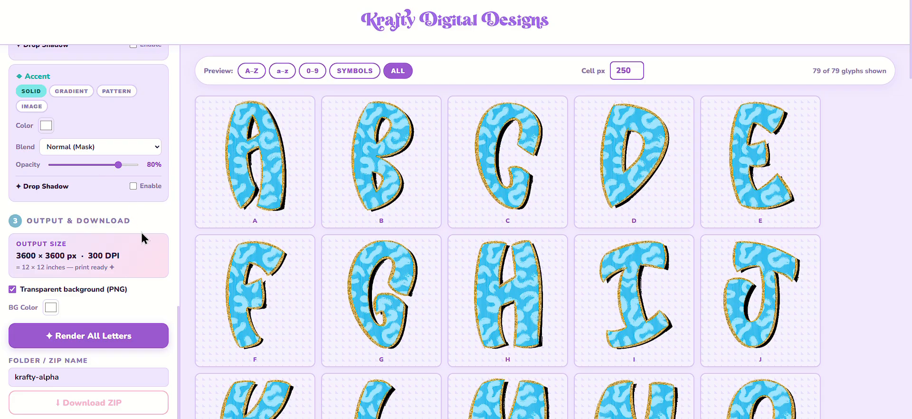
scroll(138, 231, "down", 1)
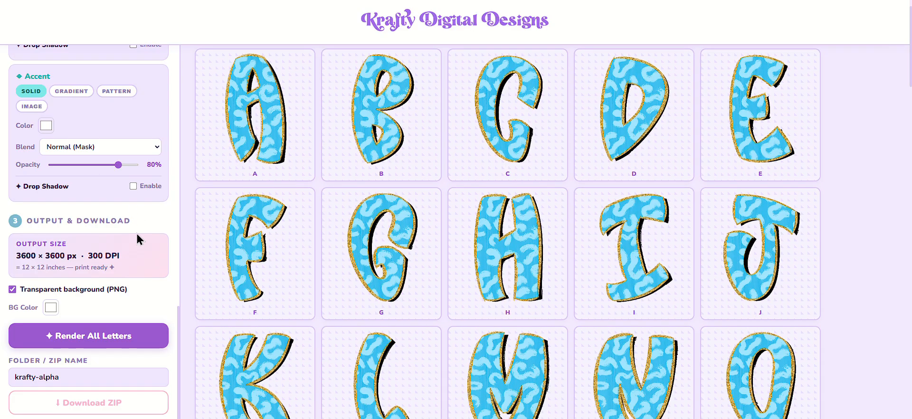
left_click(100, 343)
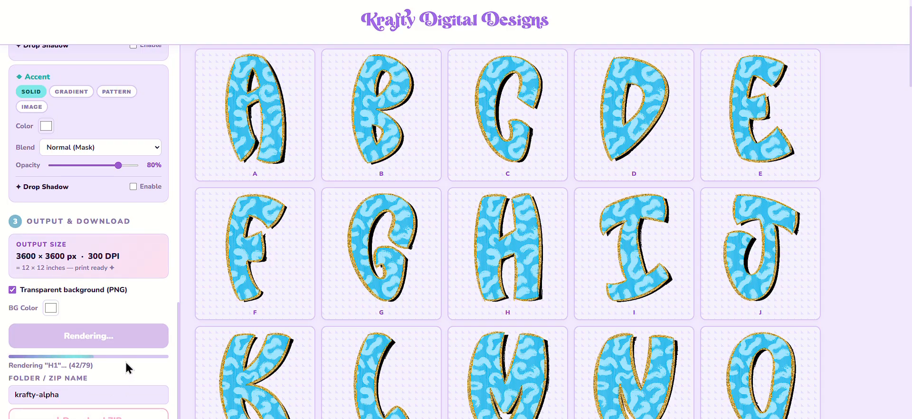
scroll(124, 360, "up", 2)
scroll(125, 361, "up", 8)
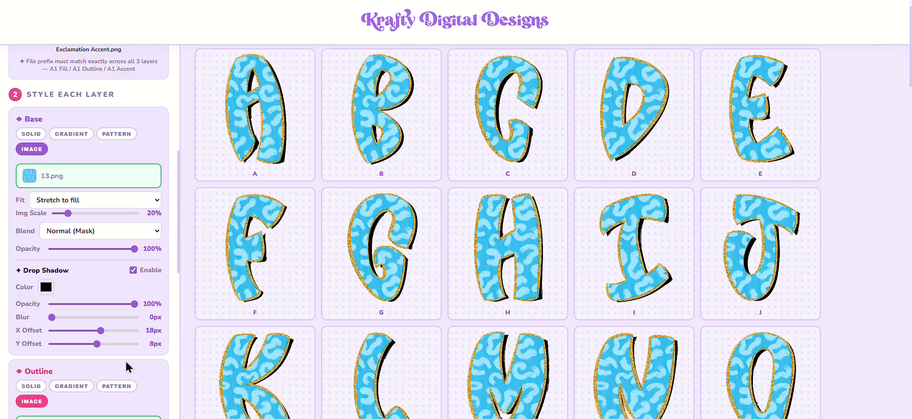
scroll(125, 360, "up", 1)
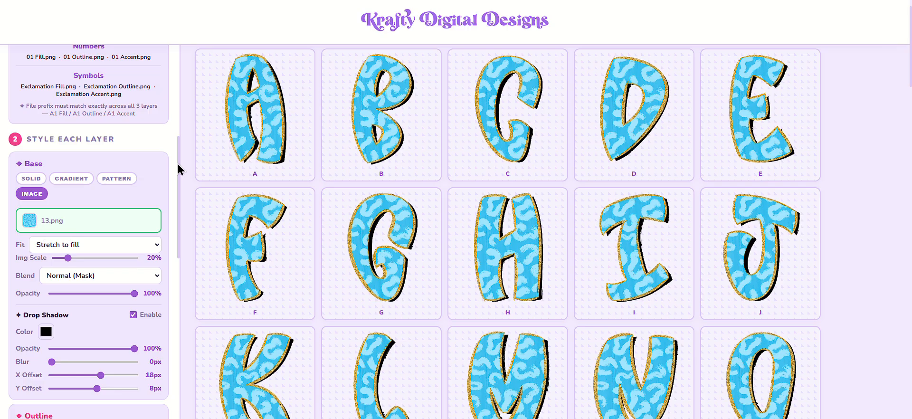
left_click_drag(178, 189, 181, 301)
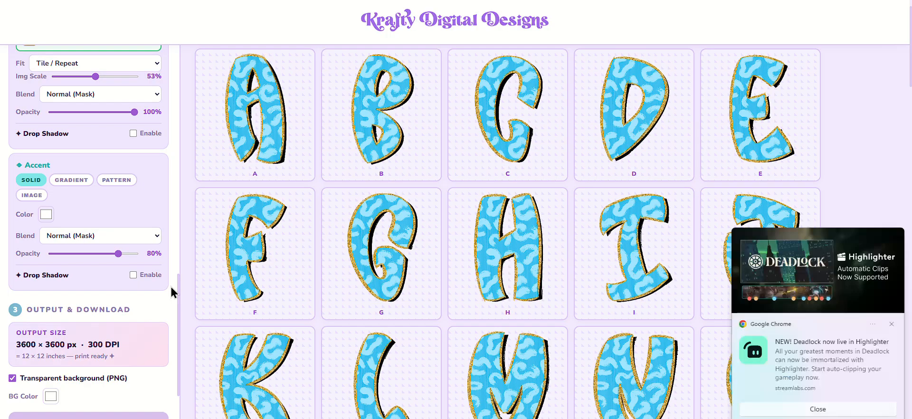
Dismiss the notification pop-up and download the rendered letters as a ZIP named leopard
left_click(890, 323)
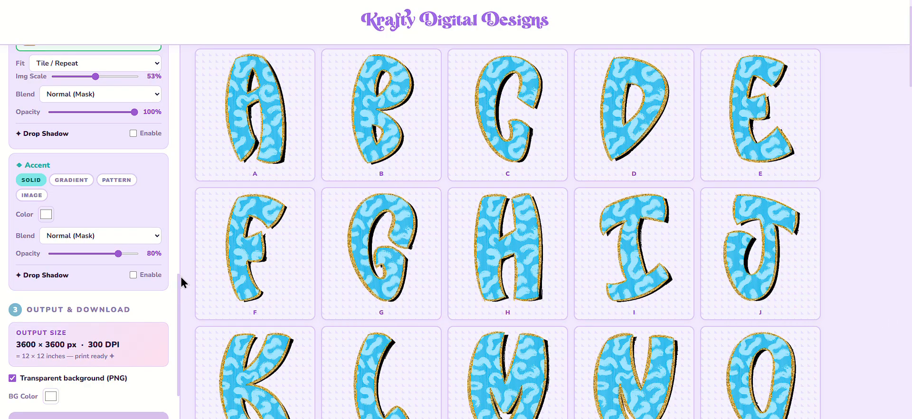
scroll(177, 285, "down", 2)
scroll(174, 290, "down", 1)
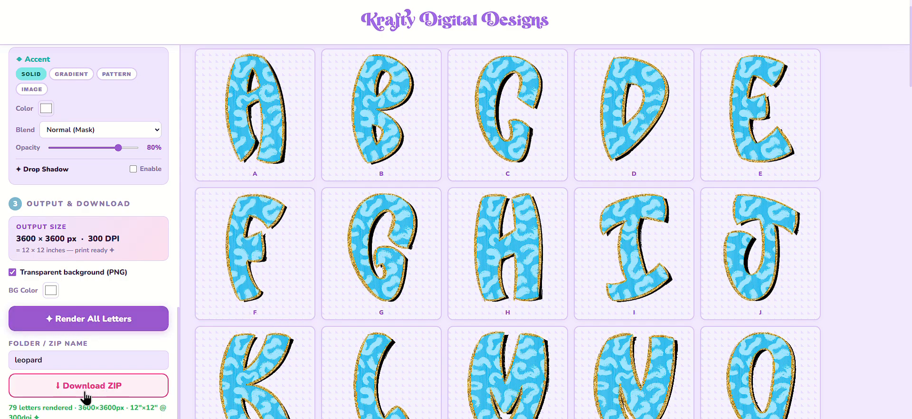
left_click(87, 392)
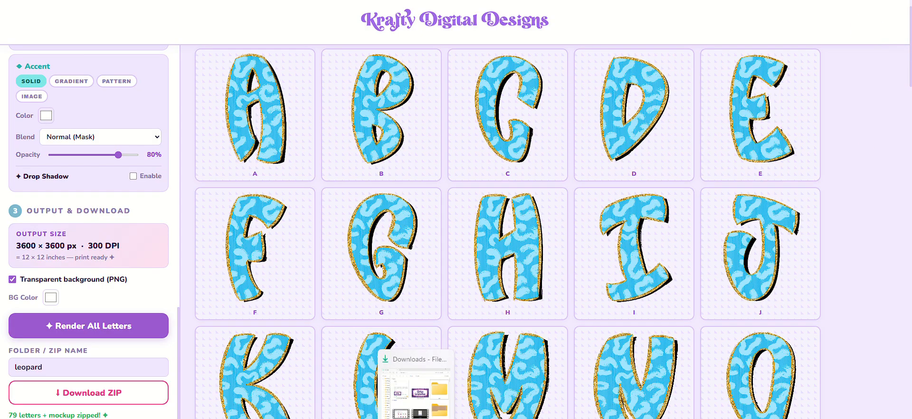
Switch to the Downloads folder in File Explorer and extract the leopard ZIP to its default destination
left_click(413, 417)
left_click(580, 274)
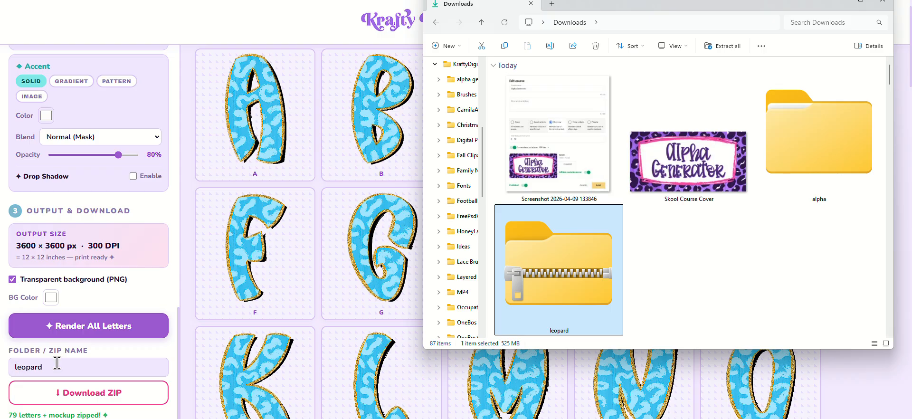
left_click(719, 52)
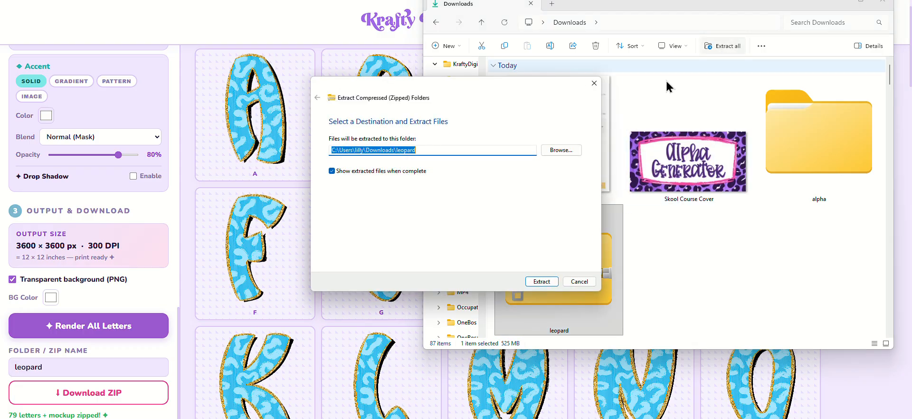
left_click(543, 281)
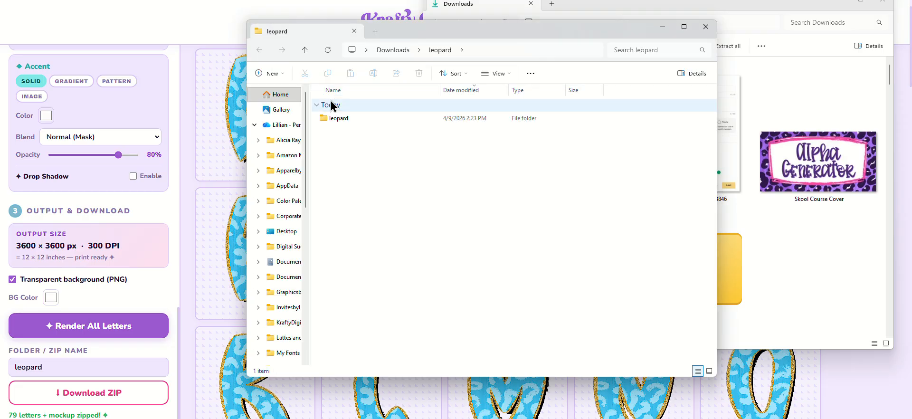
View the mockup_full_alpha image from the extracted mockup-preview folder and close it
double_click(345, 120)
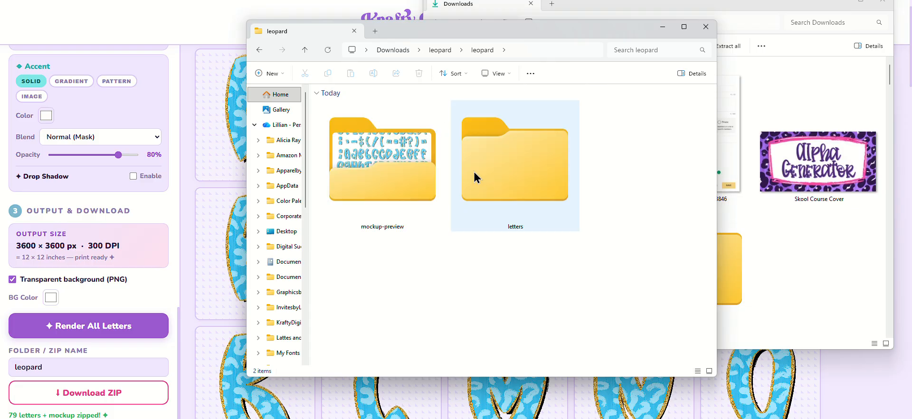
double_click(417, 204)
left_click(386, 118)
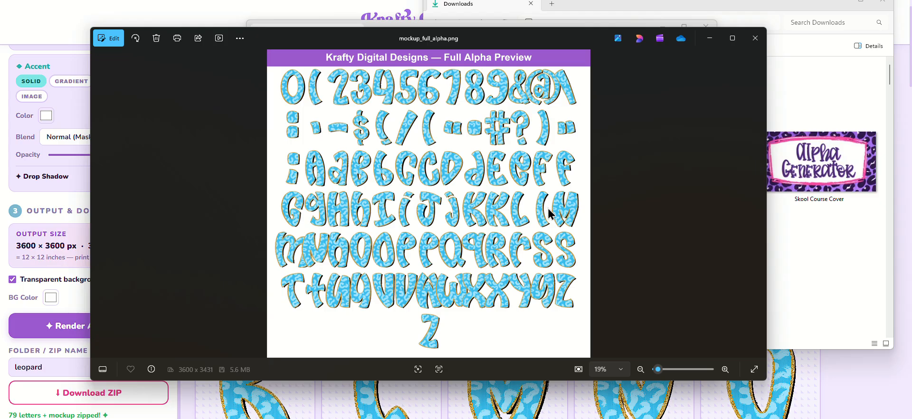
left_click(754, 38)
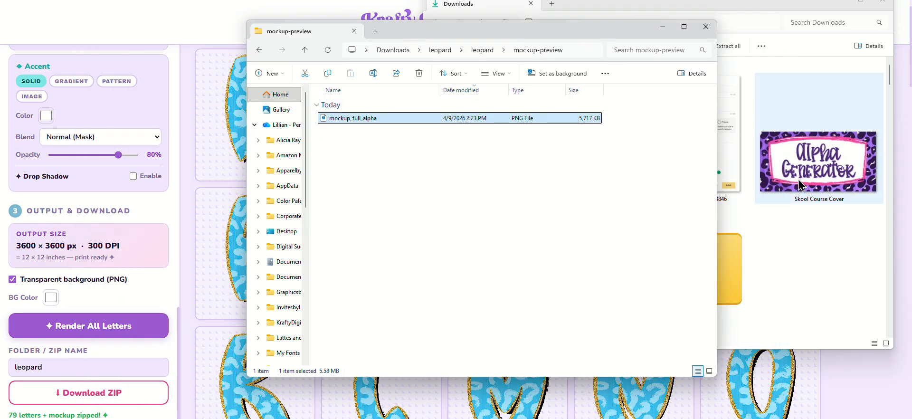
Open the extracted letters folder and show its files as extra large icons
left_click(479, 51)
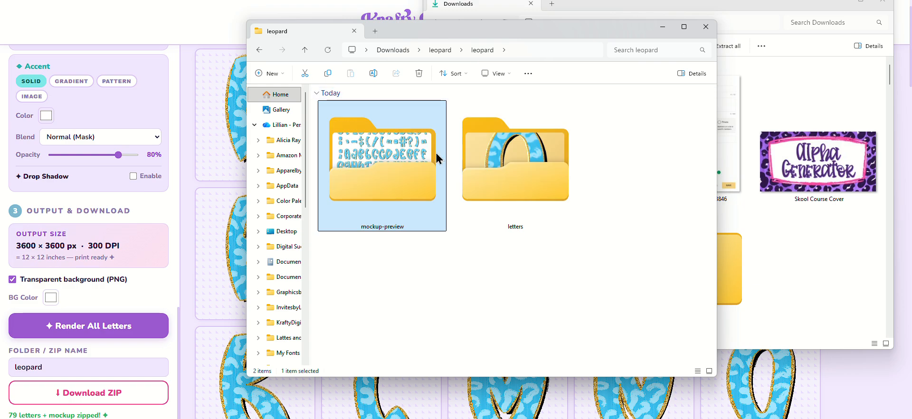
double_click(504, 164)
left_click(494, 74)
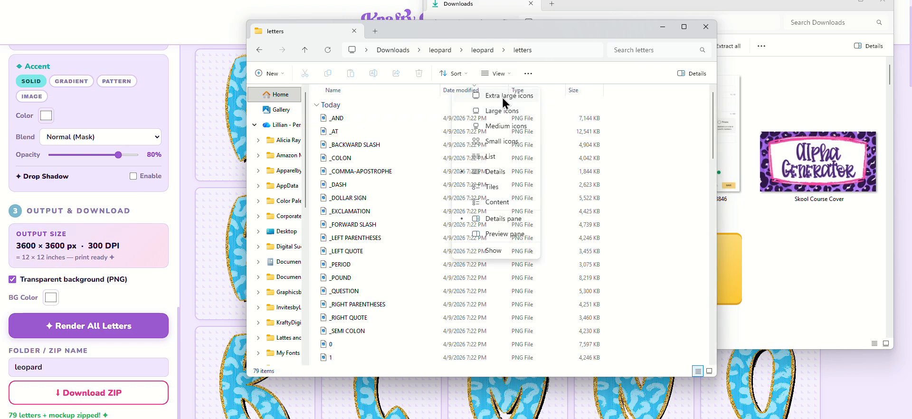
left_click(503, 97)
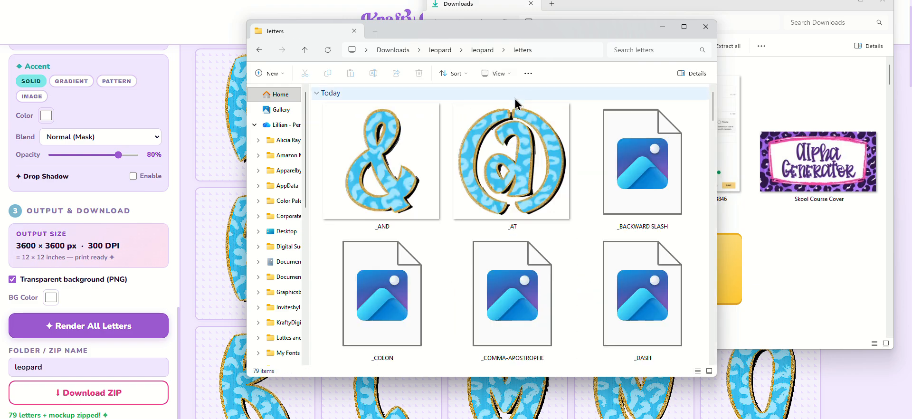
Open the _AND letter image, inspect it at 25% zoom and return to the letters folder
left_click(404, 176)
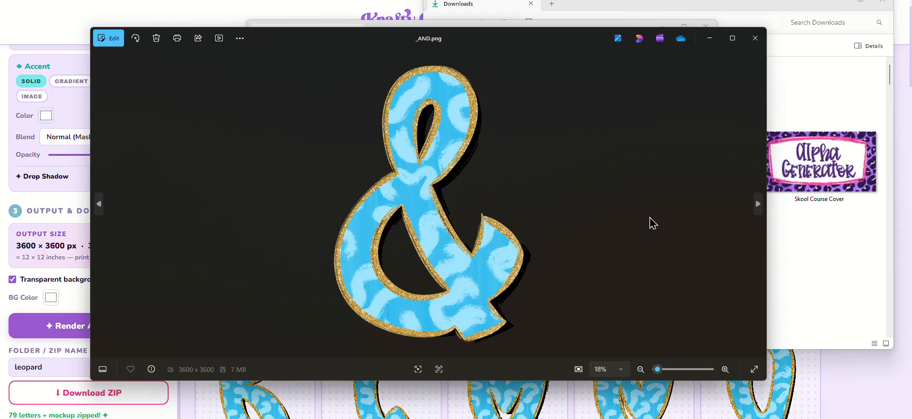
left_click_drag(657, 369, 658, 368)
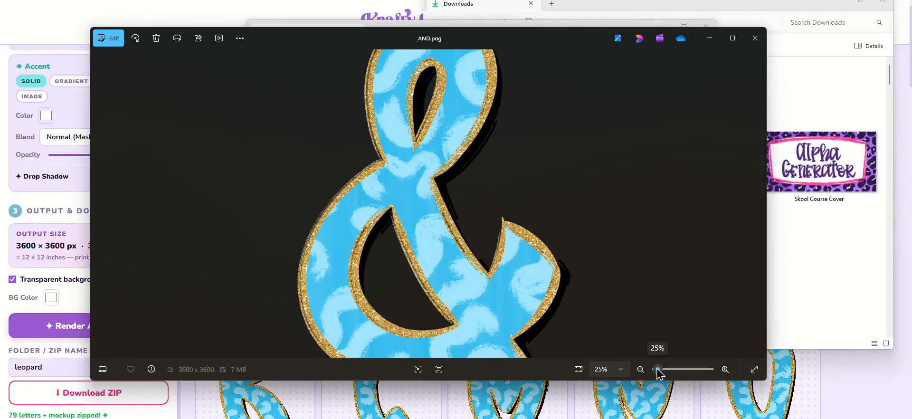
left_click(755, 38)
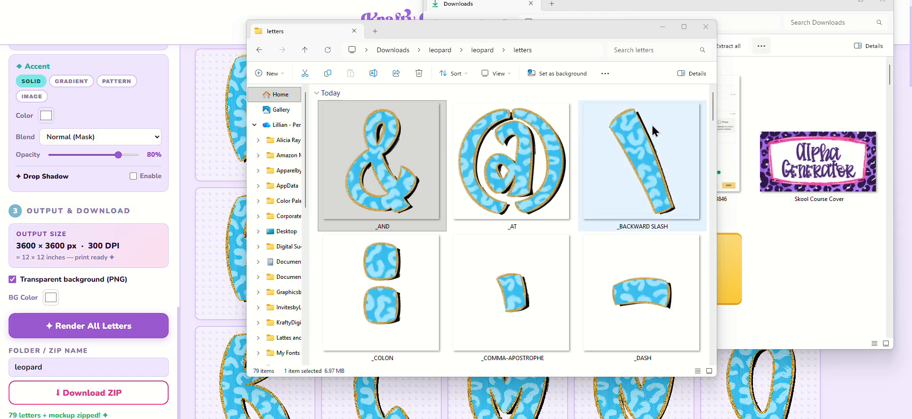
left_click(365, 174)
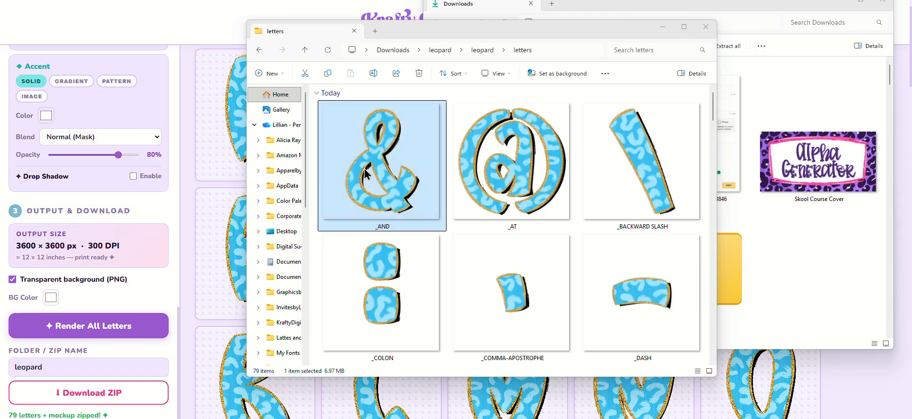
Return to the alpha generator and highlight the output size of 3600 × 3600 px · 300 DPI
left_click_drag(18, 245, 152, 238)
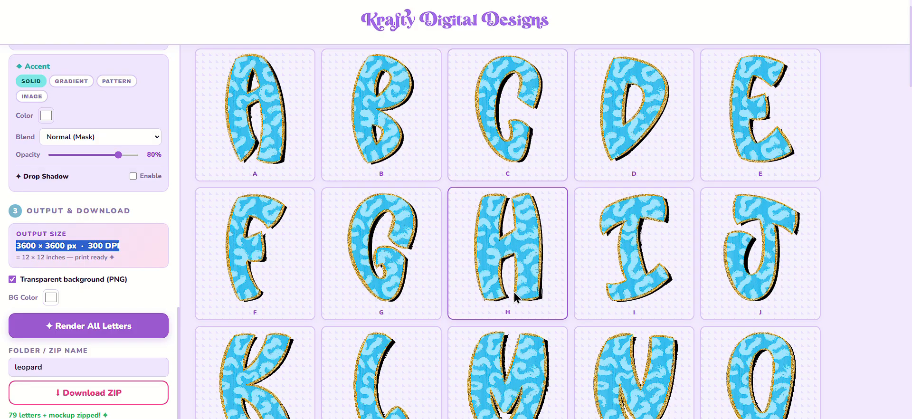